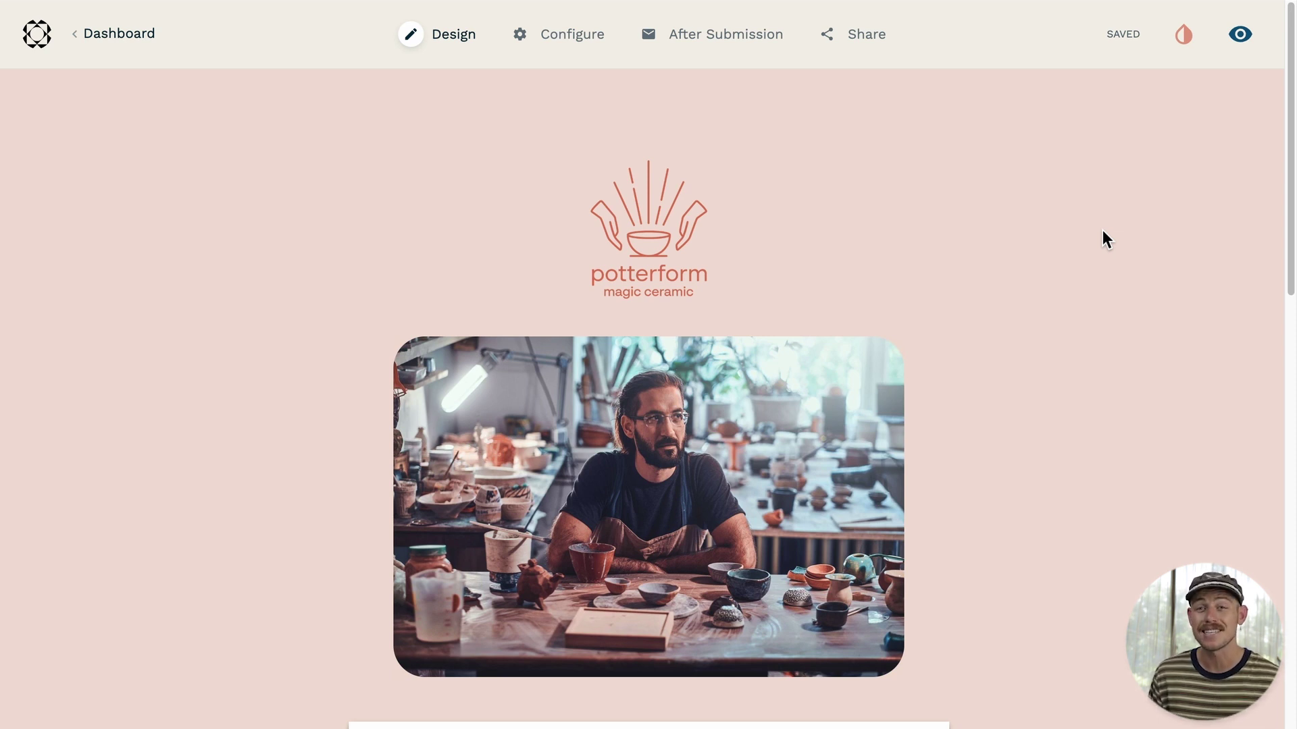
- Go to the form's After Submission Integrations & Webhooks settings
scroll(1103, 231, "down", 5)
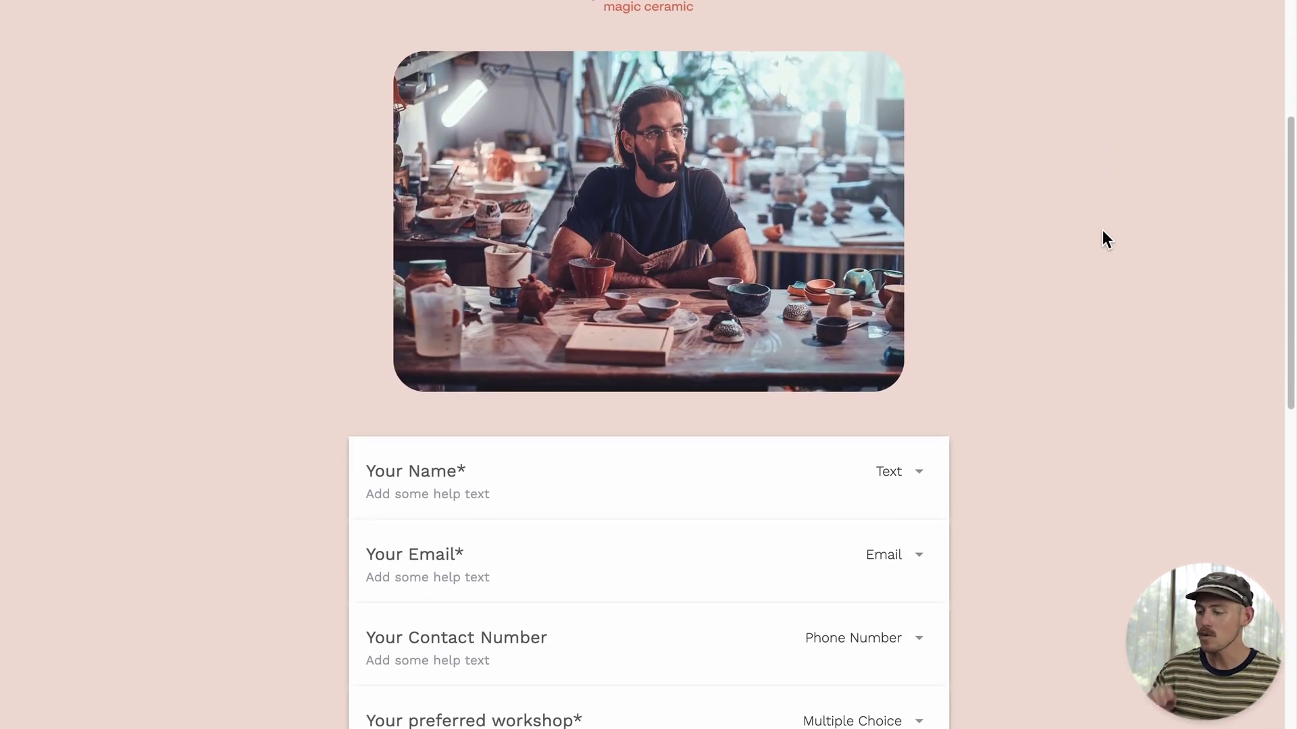
scroll(1102, 230, "down", 3)
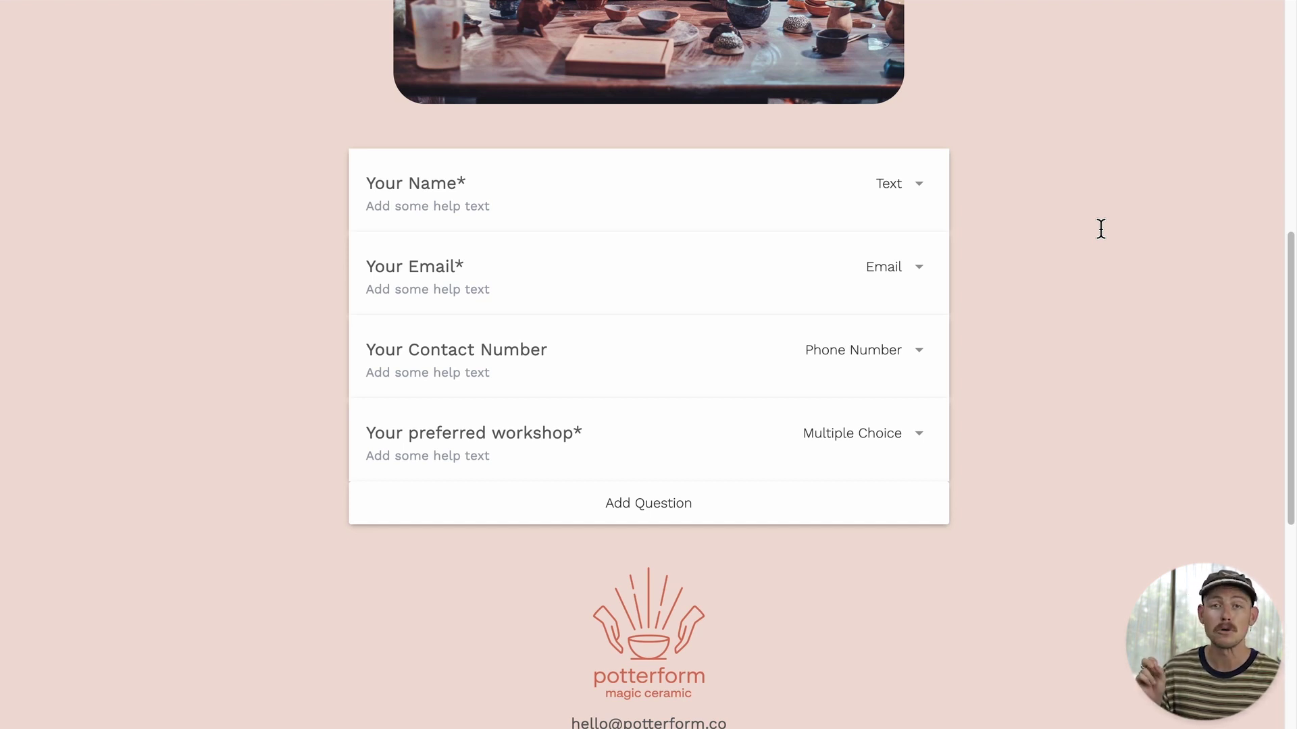
scroll(1101, 228, "up", 8)
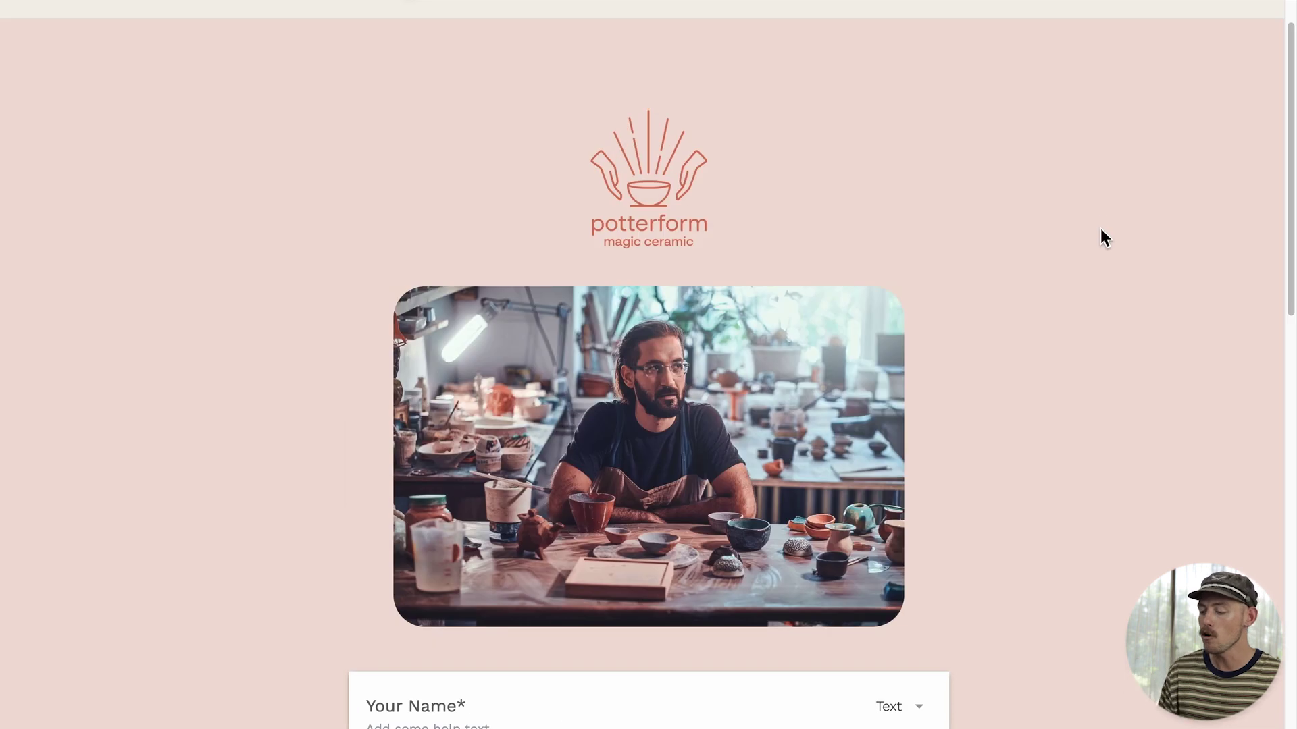
left_click(773, 48)
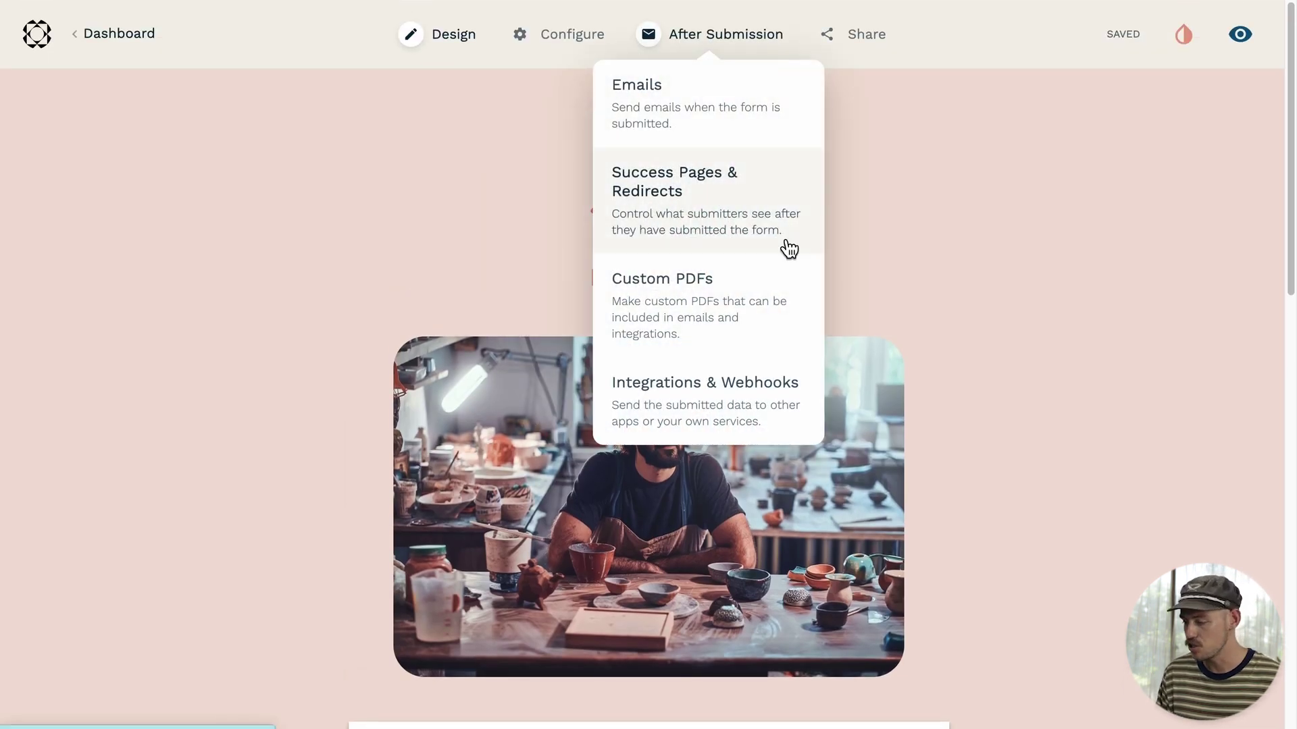
left_click(784, 392)
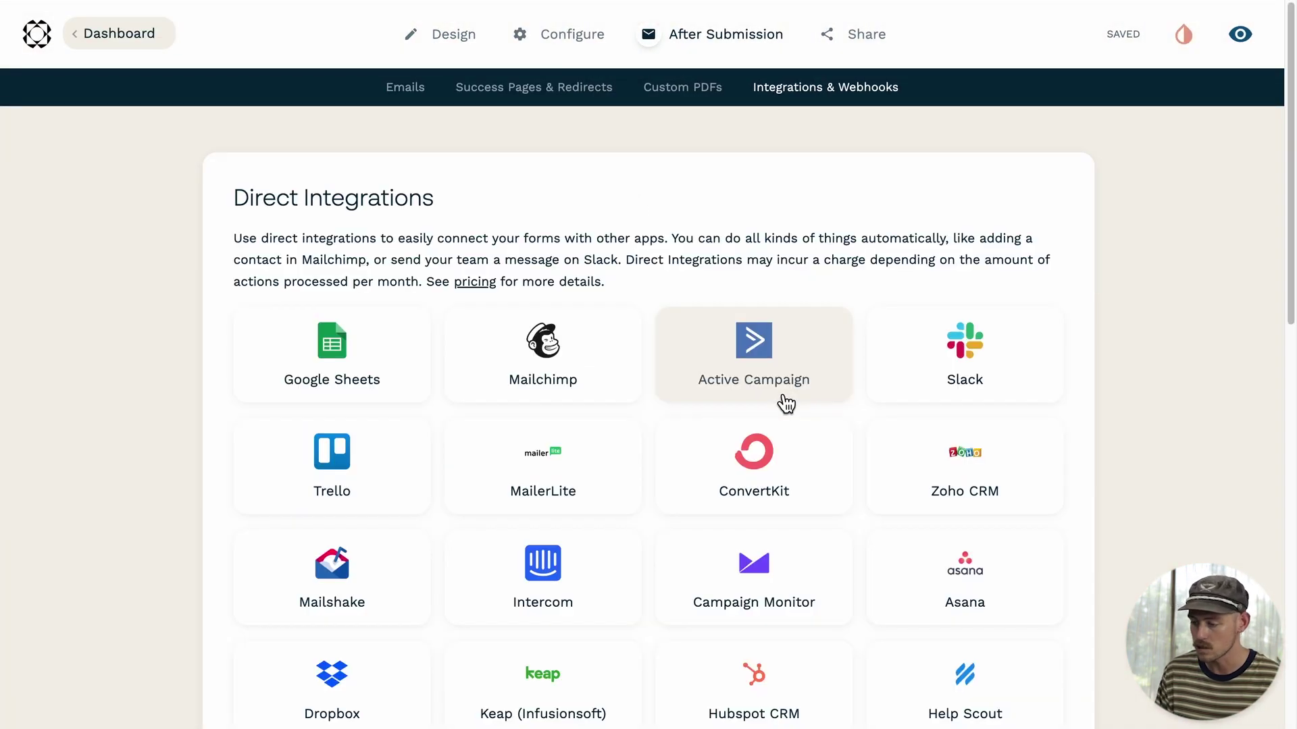
- Start a Google Sheets Add Row to Sheet integration using the newly connected Google account
left_click(391, 351)
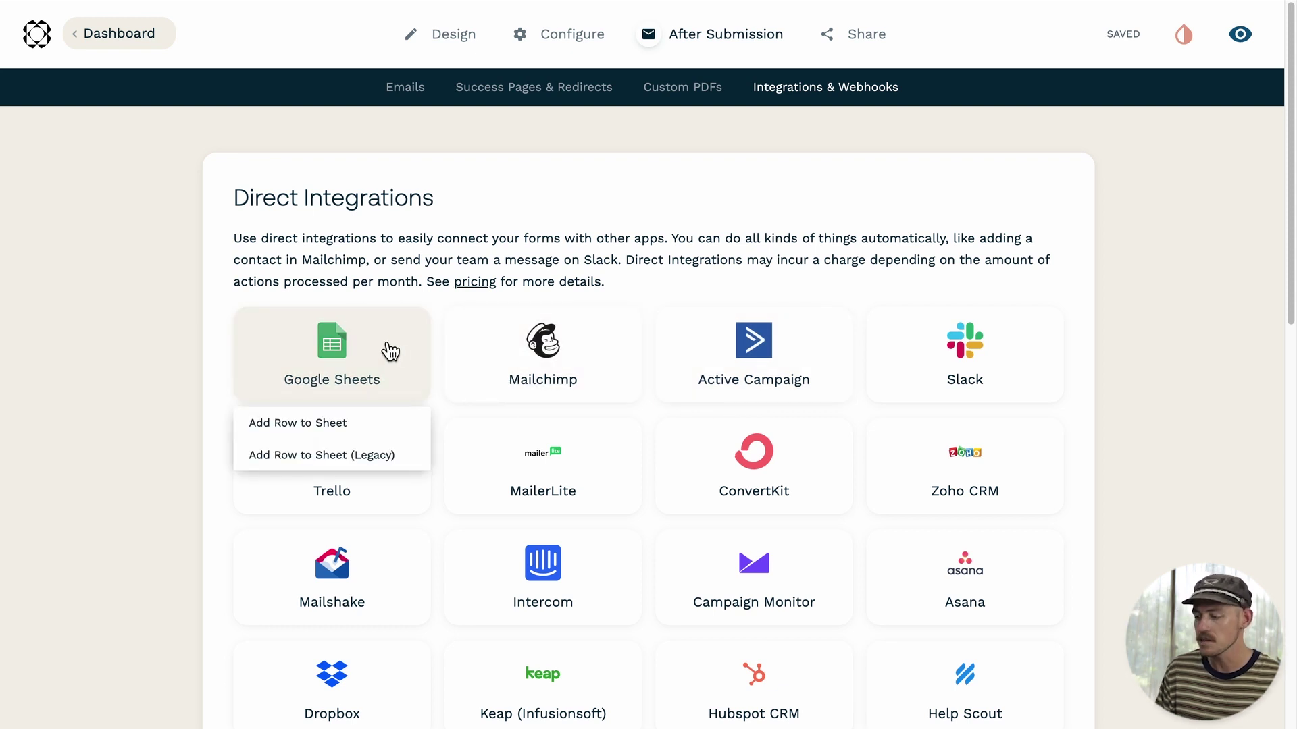
left_click(385, 426)
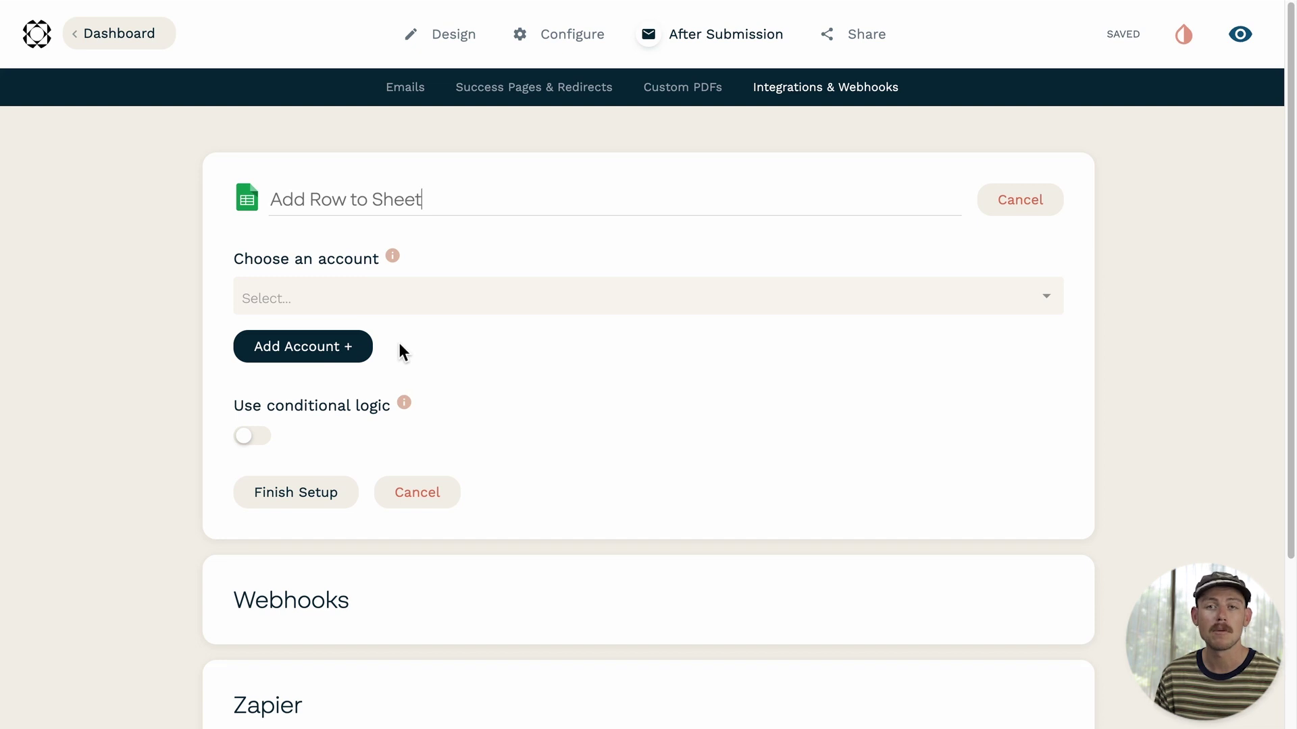
left_click(366, 354)
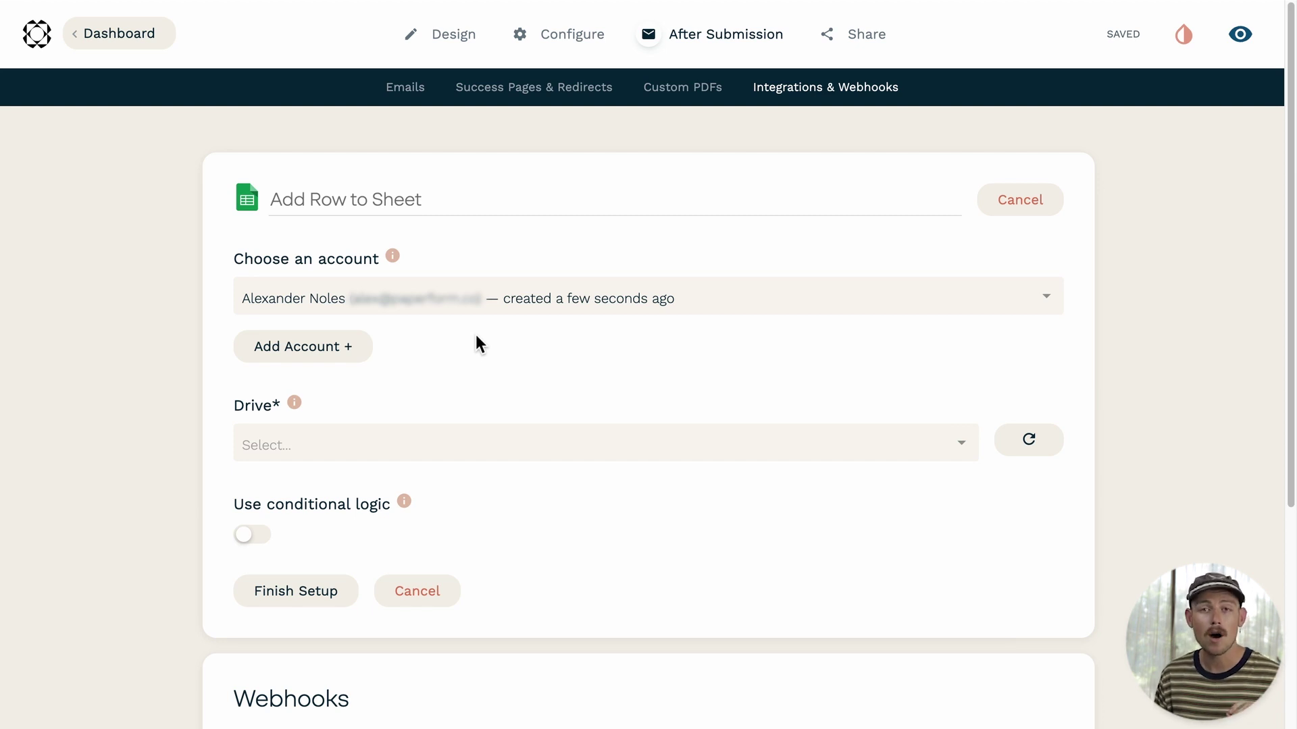
- Set Drive to 'Don't use a specific Drive', Sheet to Pottery Workshop Form, Worksheet to Sheet1
left_click(506, 437)
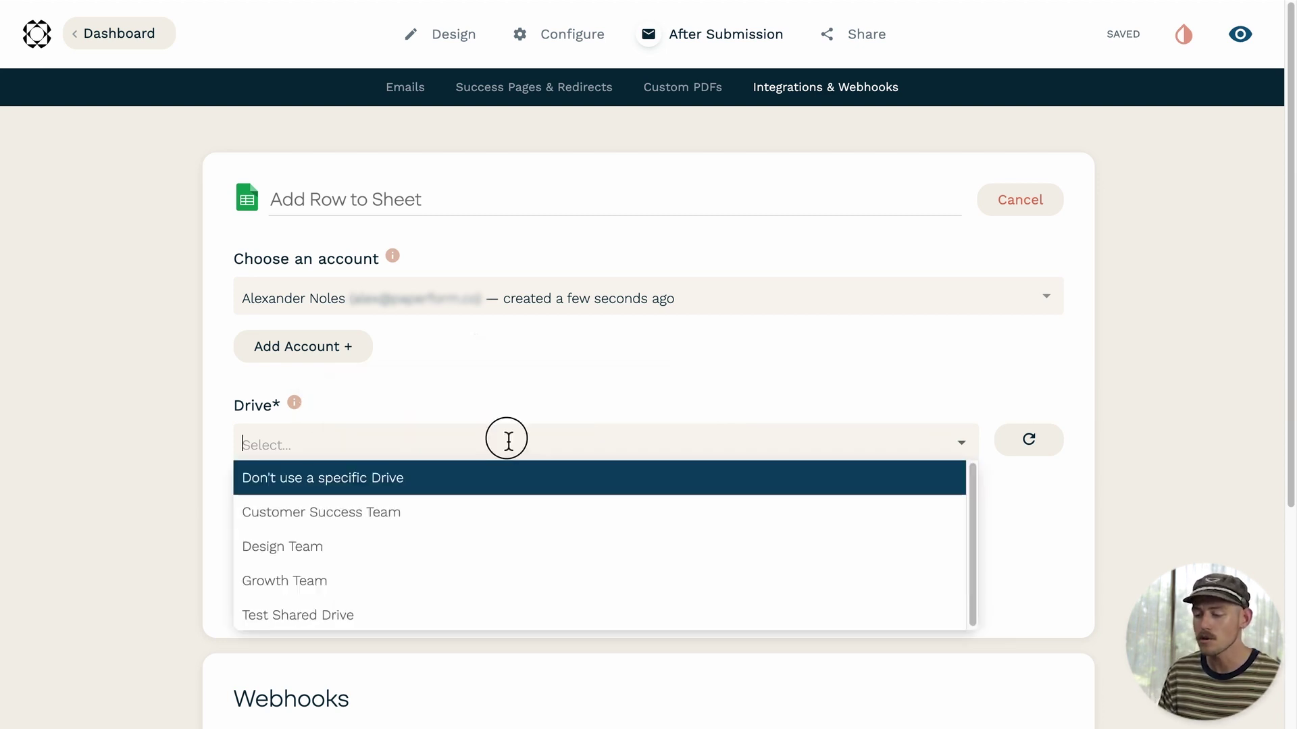
left_click(488, 485)
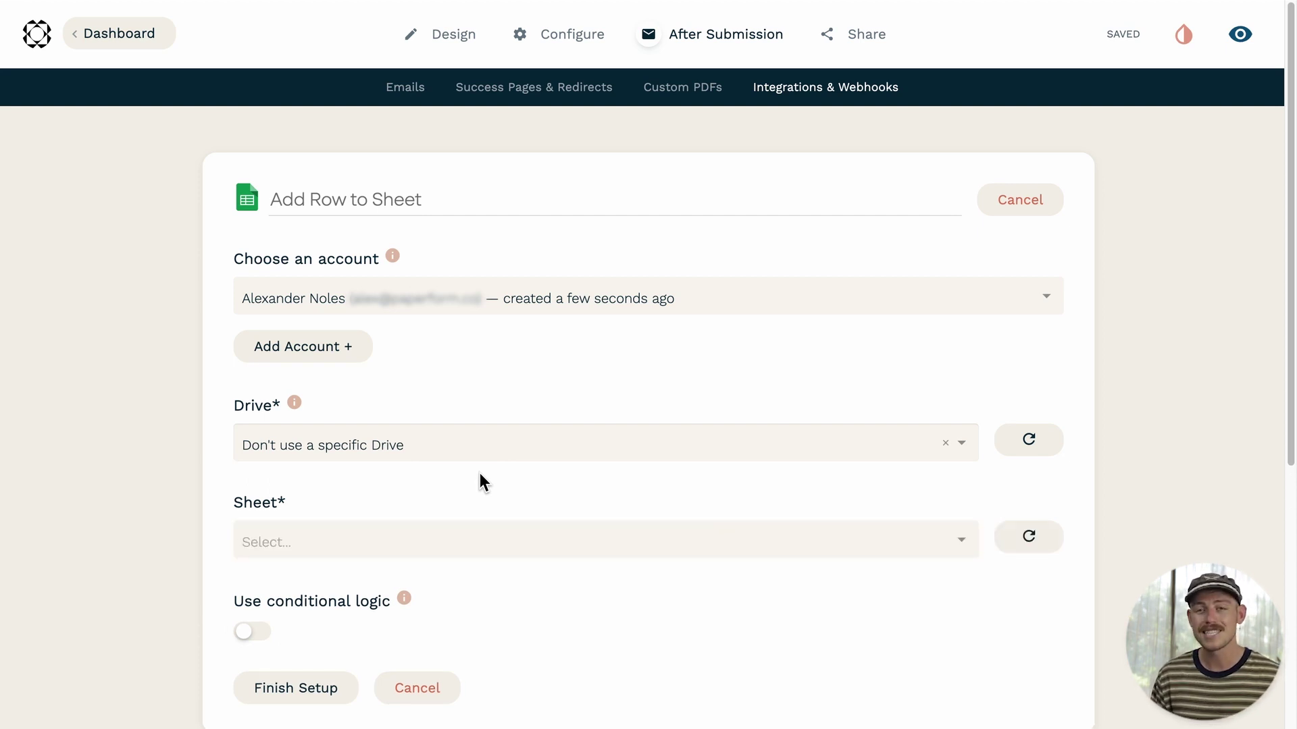
left_click(504, 538)
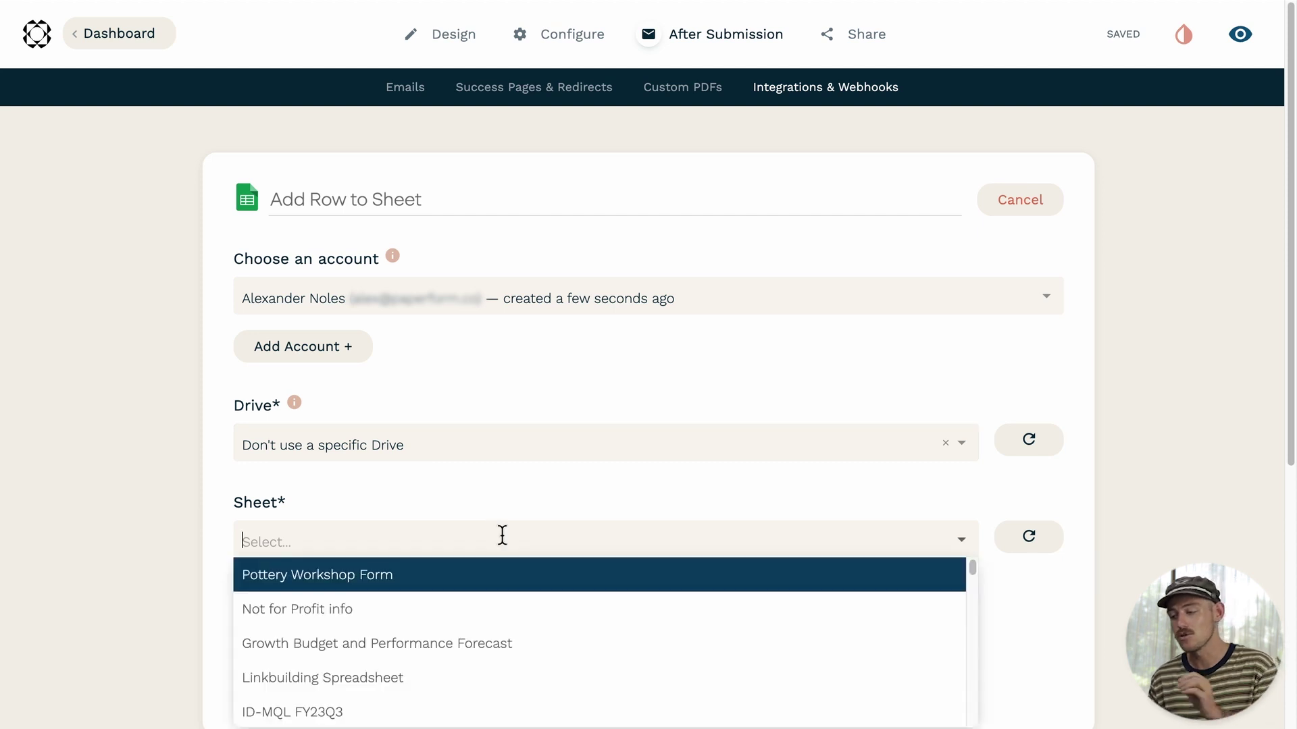
left_click(494, 572)
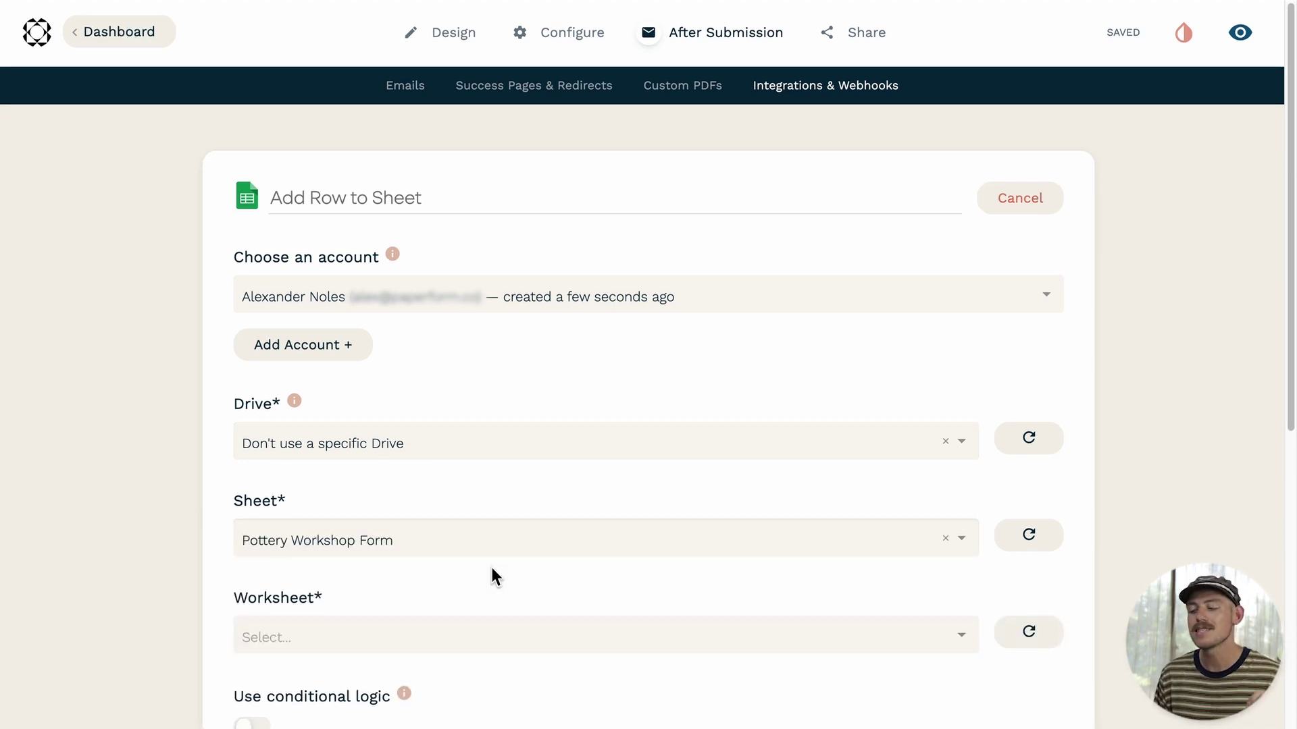
scroll(493, 577, "down", 3)
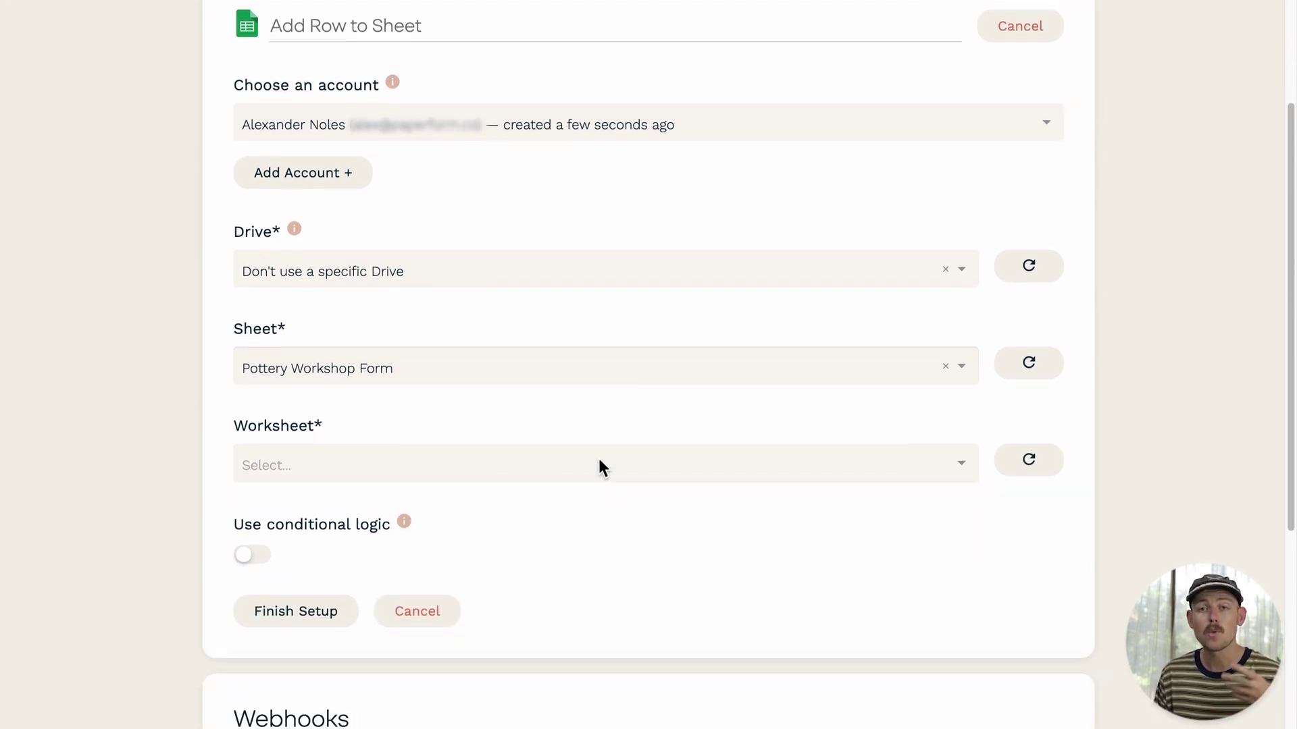
left_click(598, 462)
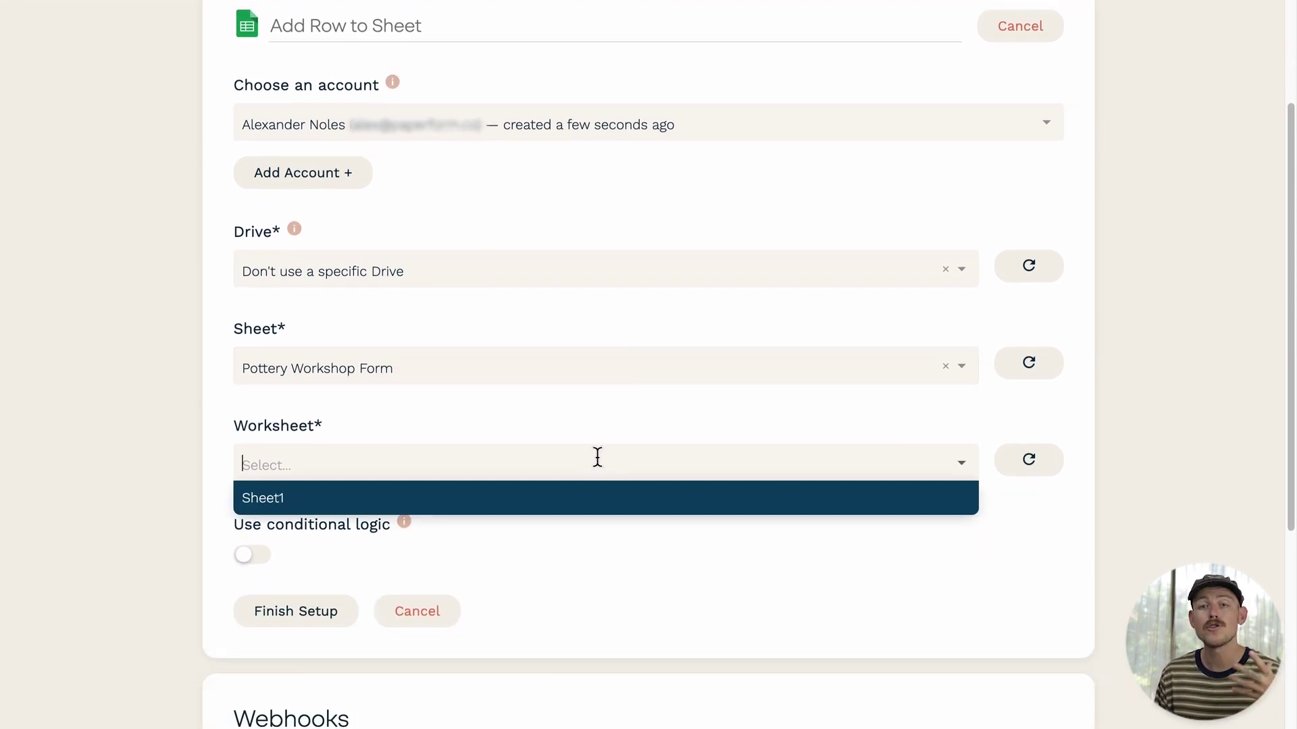
left_click(606, 508)
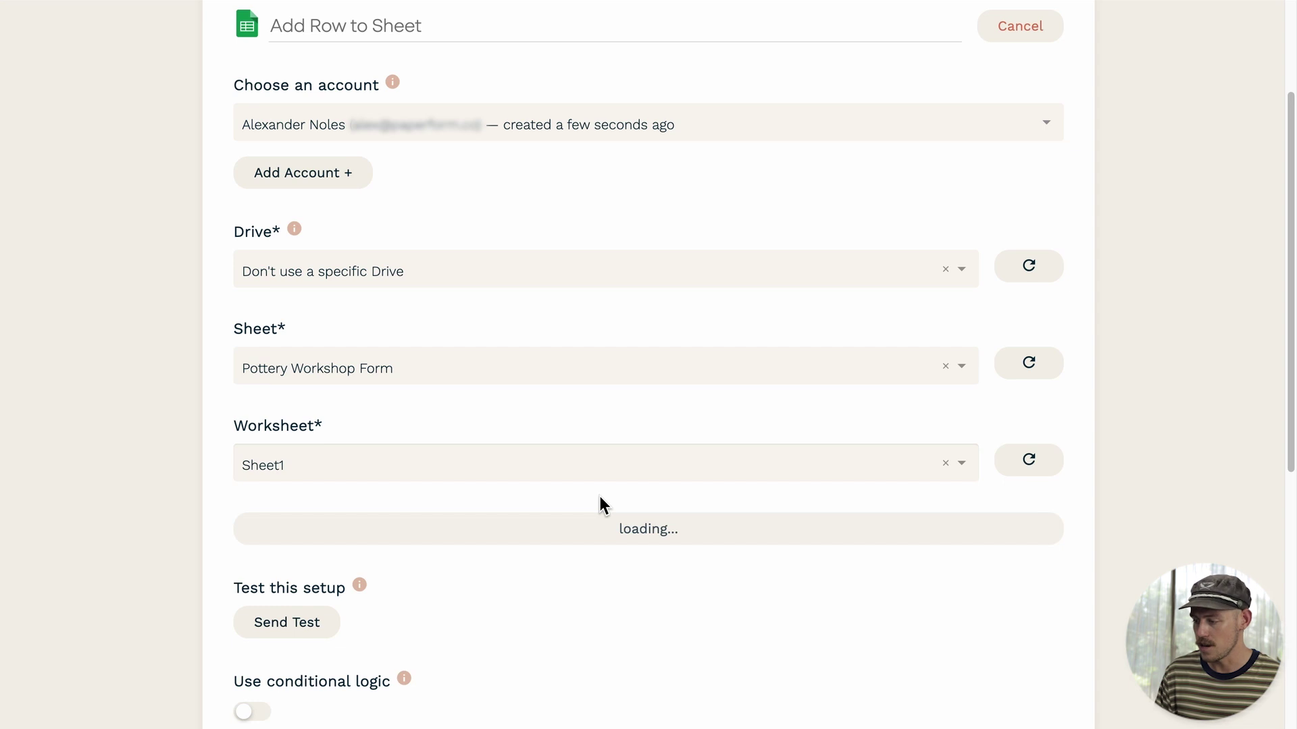
scroll(599, 497, "down", 4)
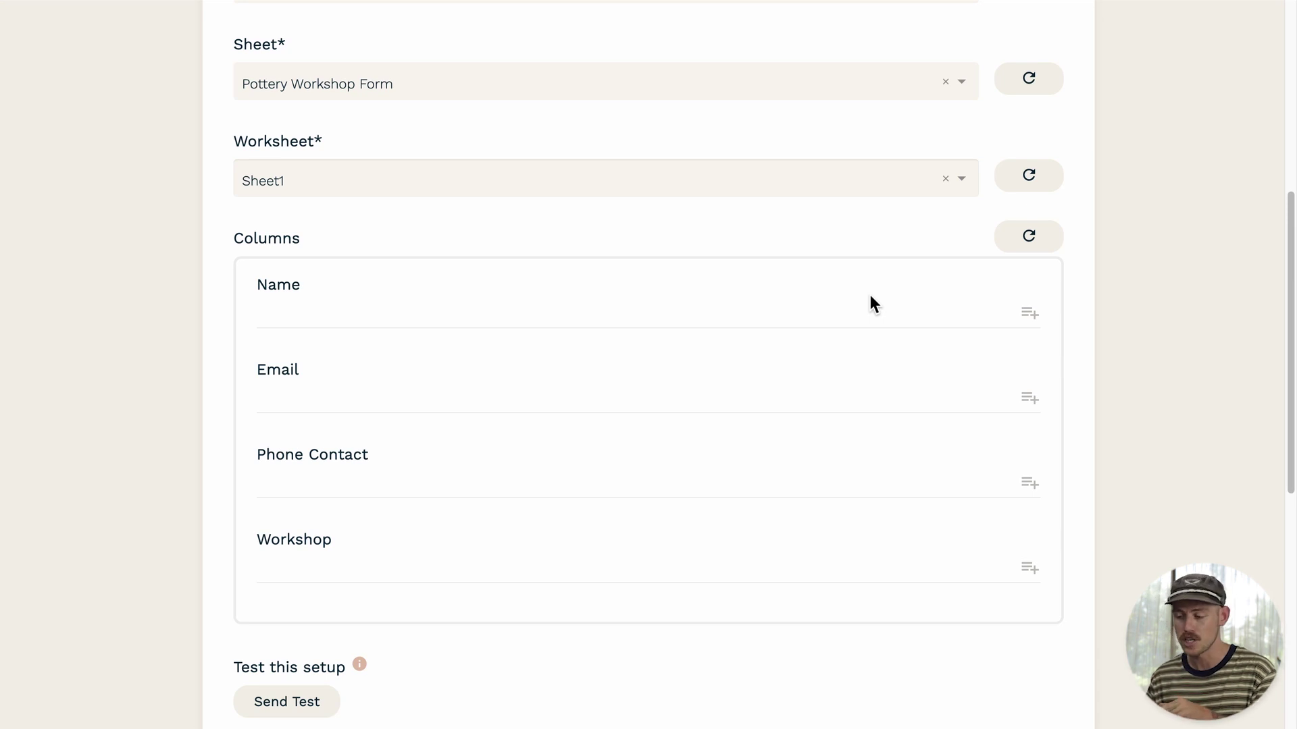
- Clear the 'Name' text typed into the Name column, leaving it empty for a form answer
left_click(835, 314)
type("Name")
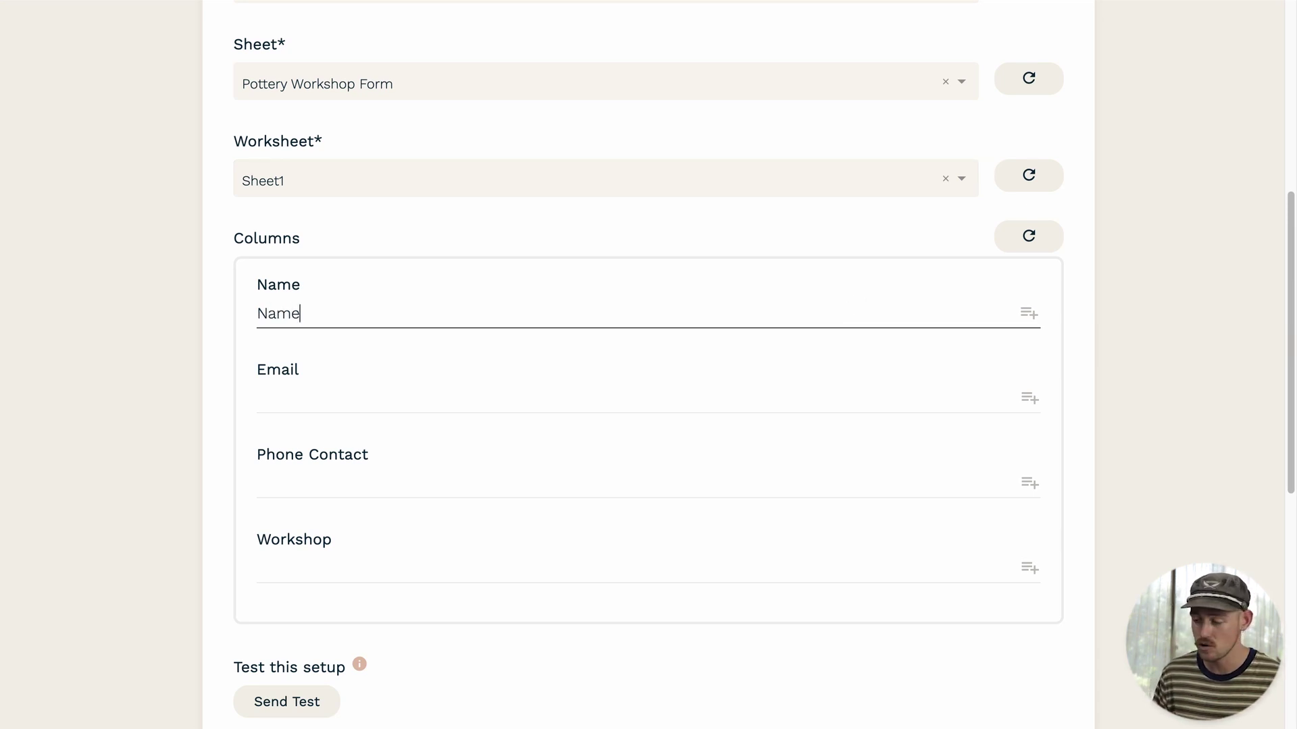
key("ctrl+a")
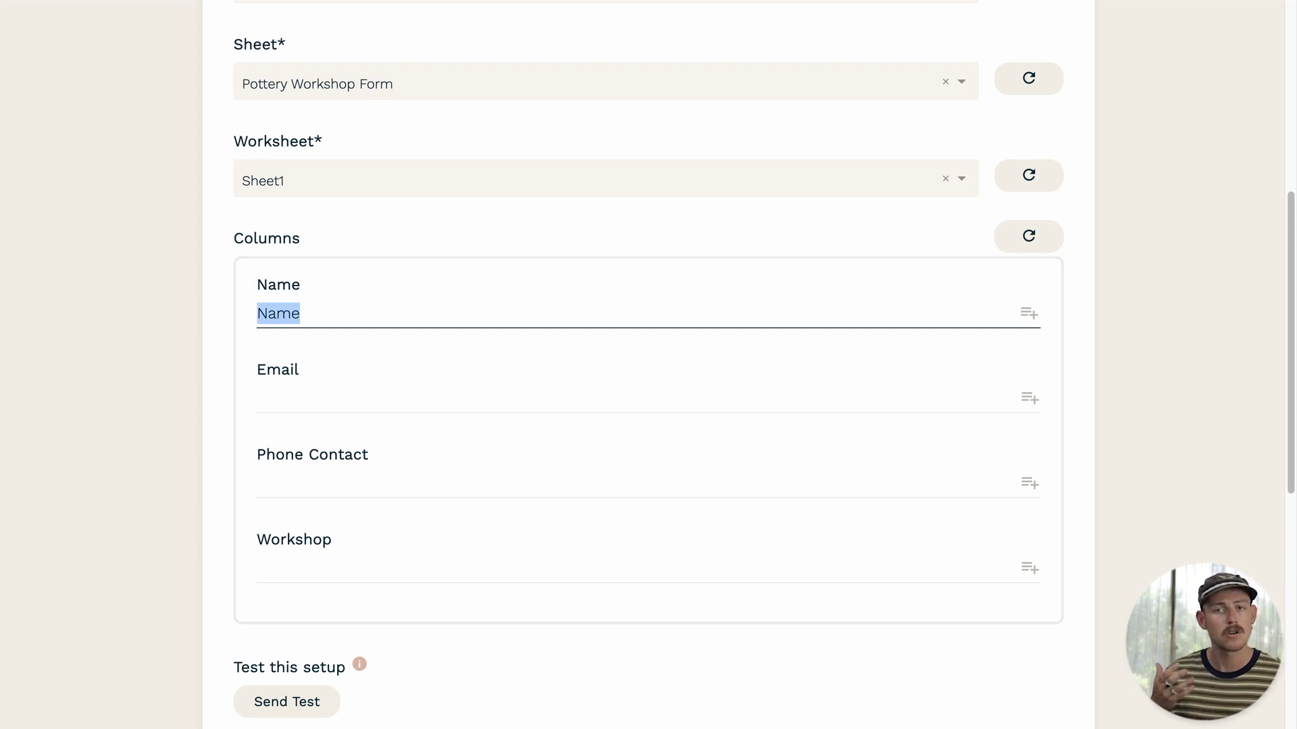
key("BackSpace")
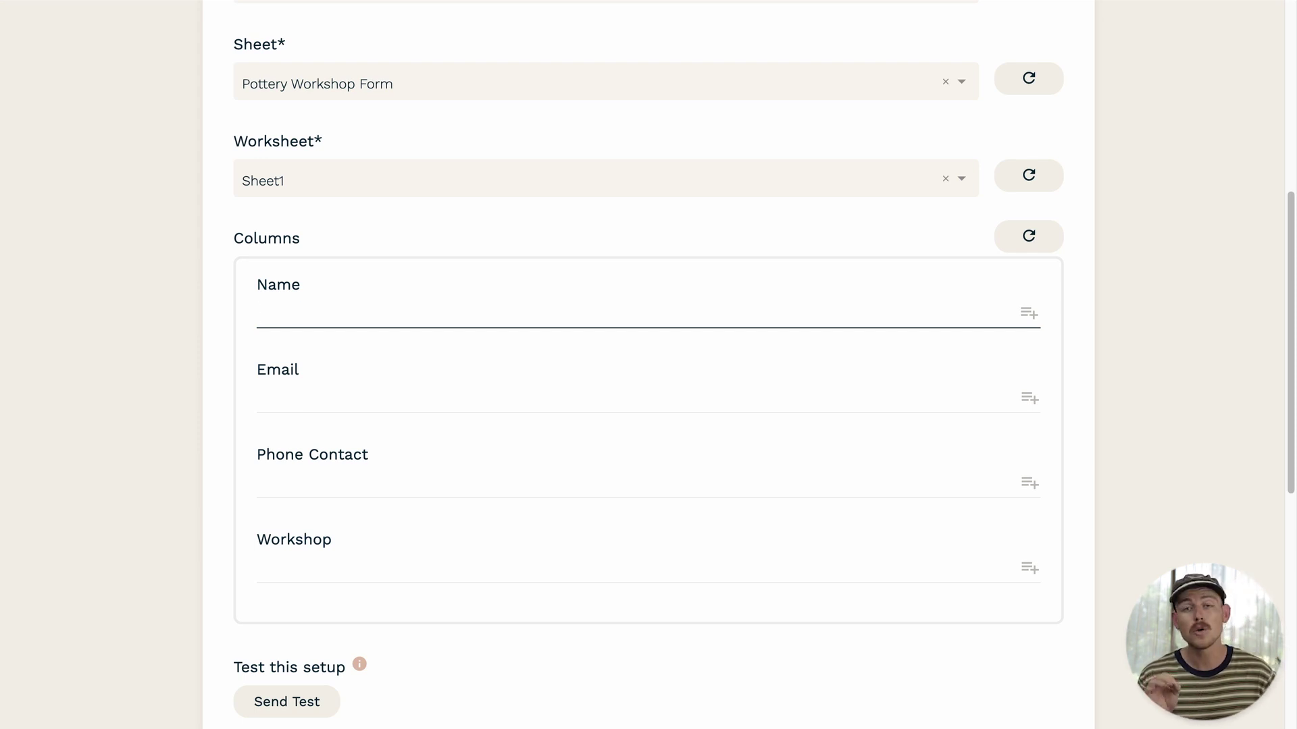
left_click(1030, 317)
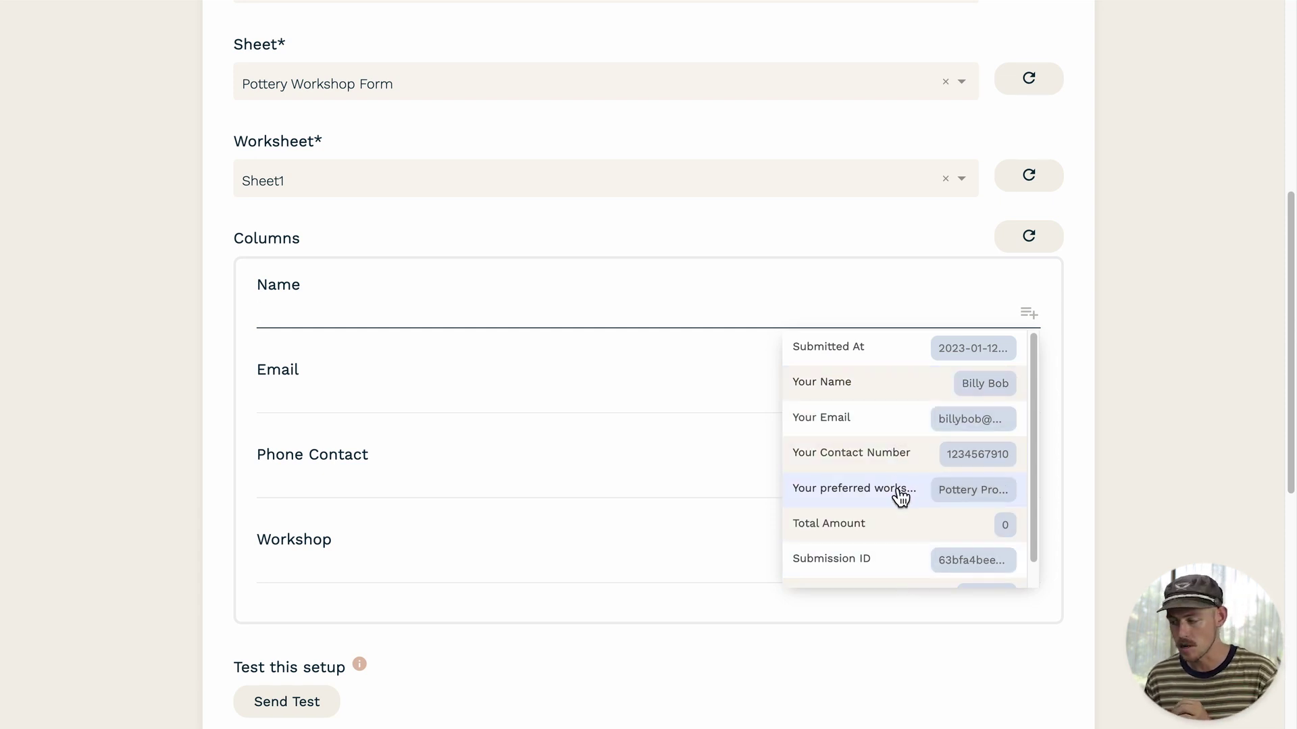
- Map Your Name, Your Email, Your Contact Number and preferred workshop to Name, Email, Phone Contact, Workshop
left_click(899, 390)
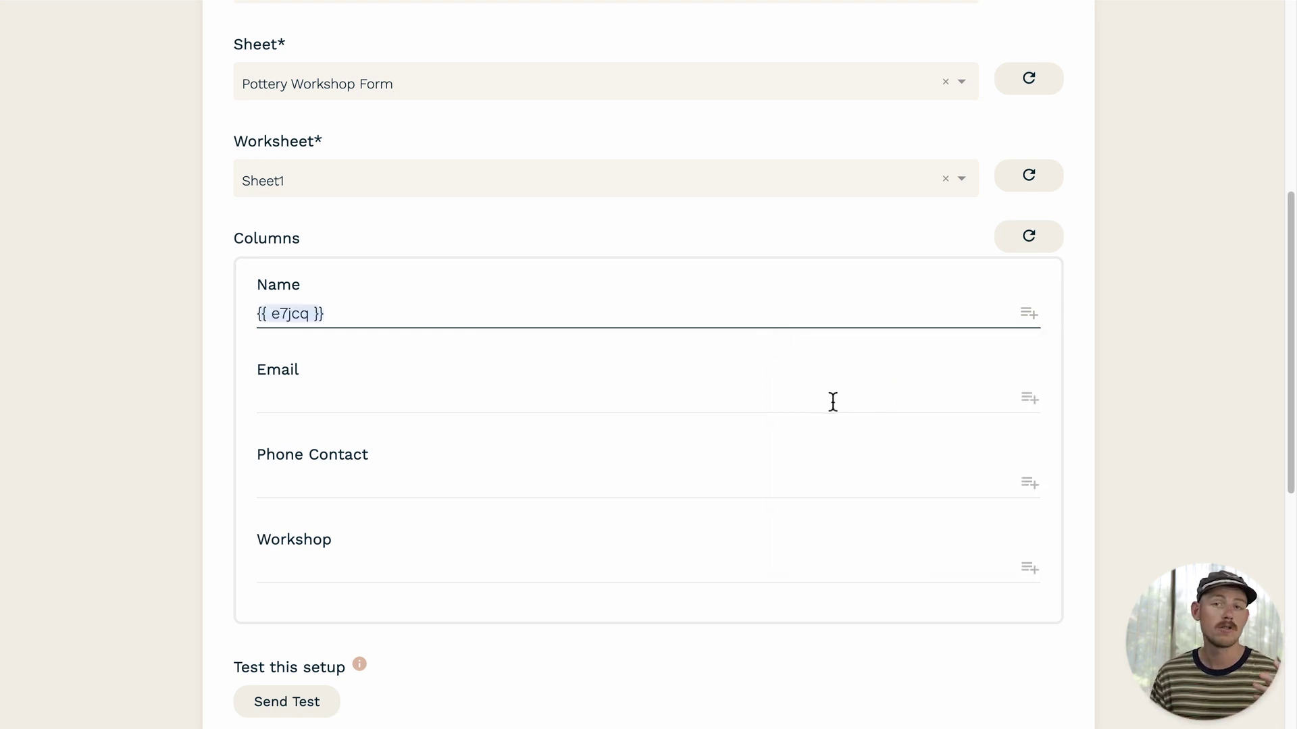
left_click(781, 351)
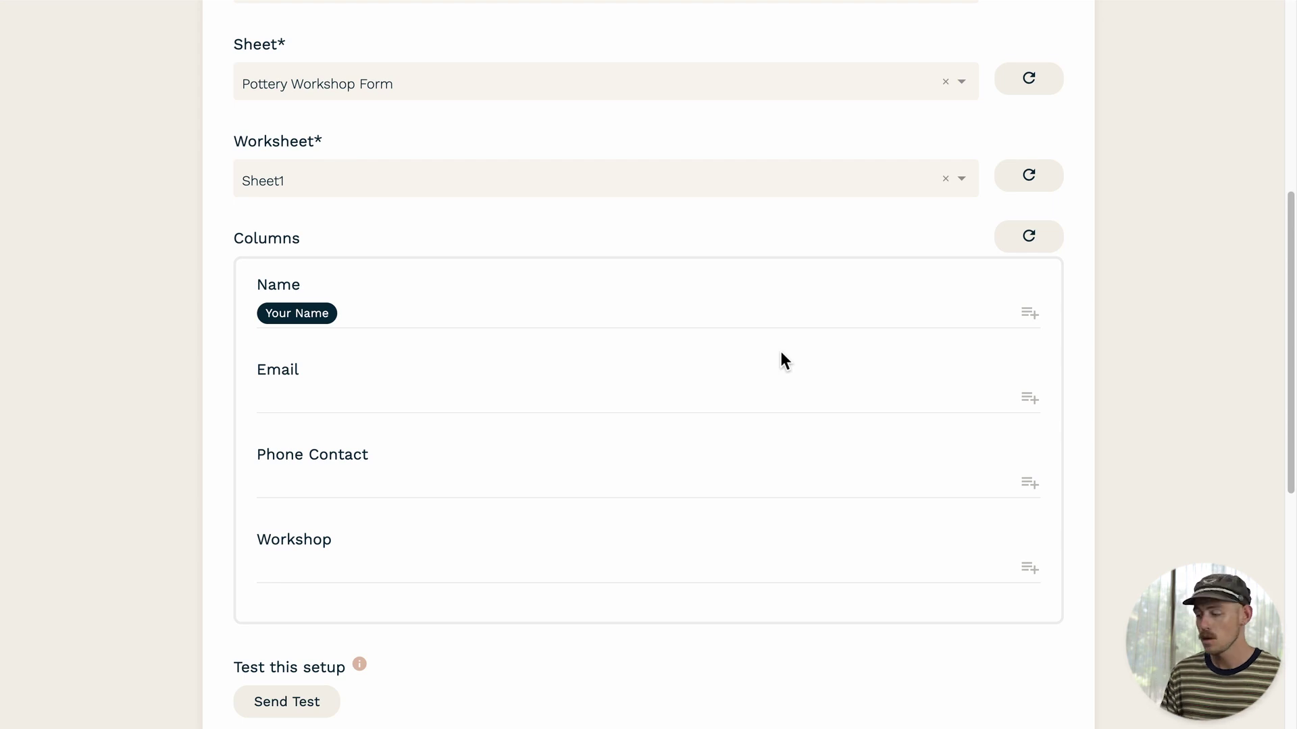
left_click(1031, 411)
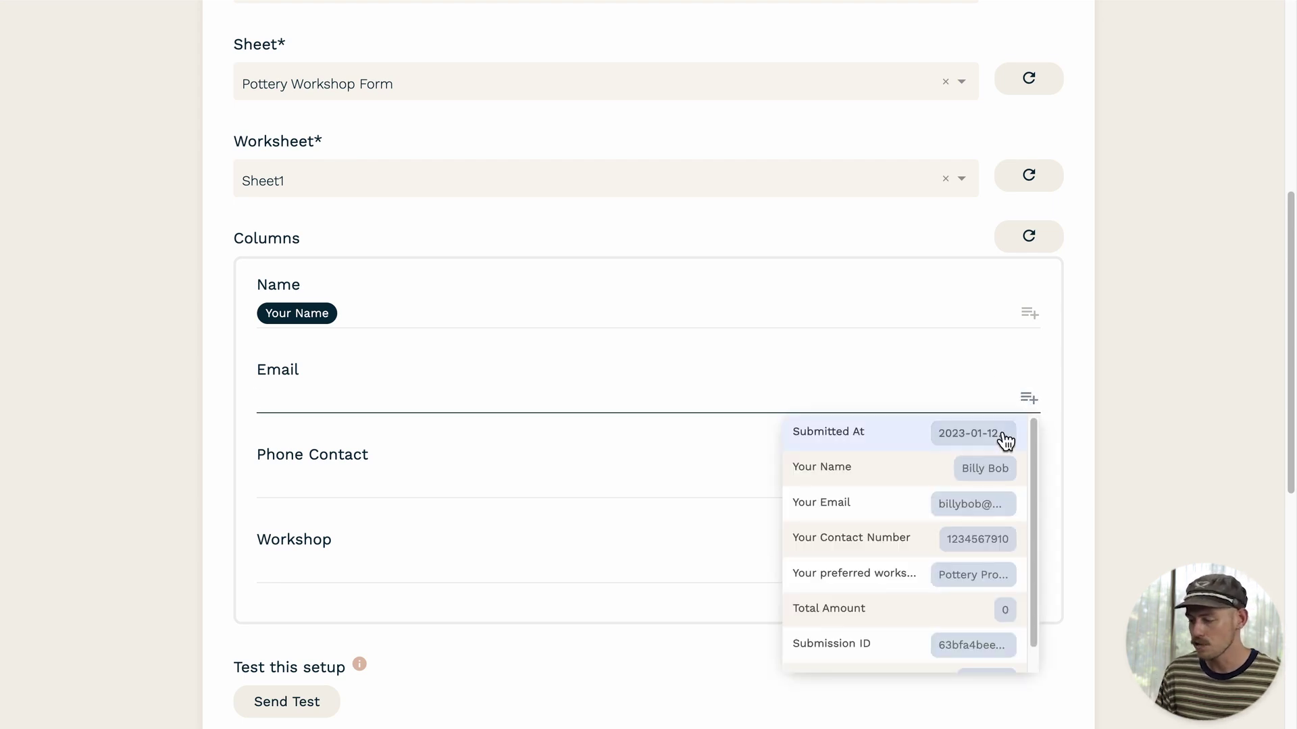
left_click(977, 509)
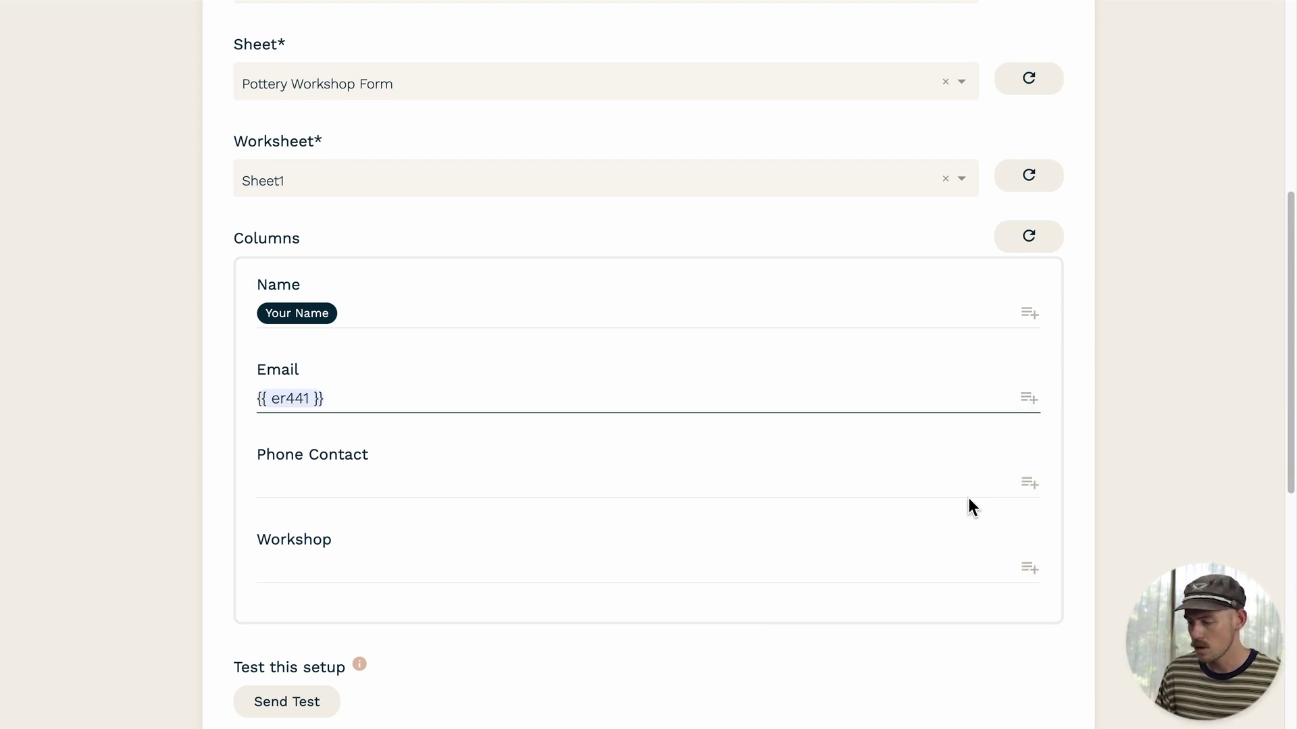
left_click(1027, 486)
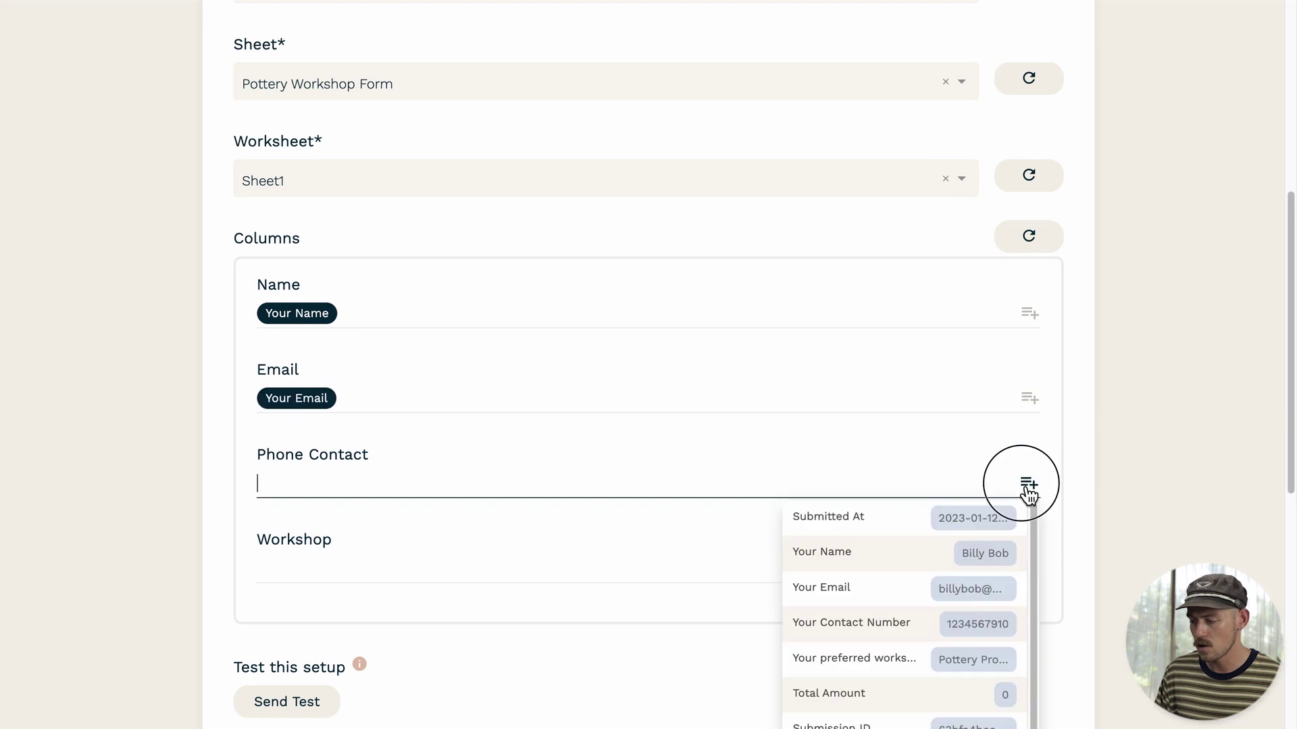
left_click(954, 622)
left_click(1029, 571)
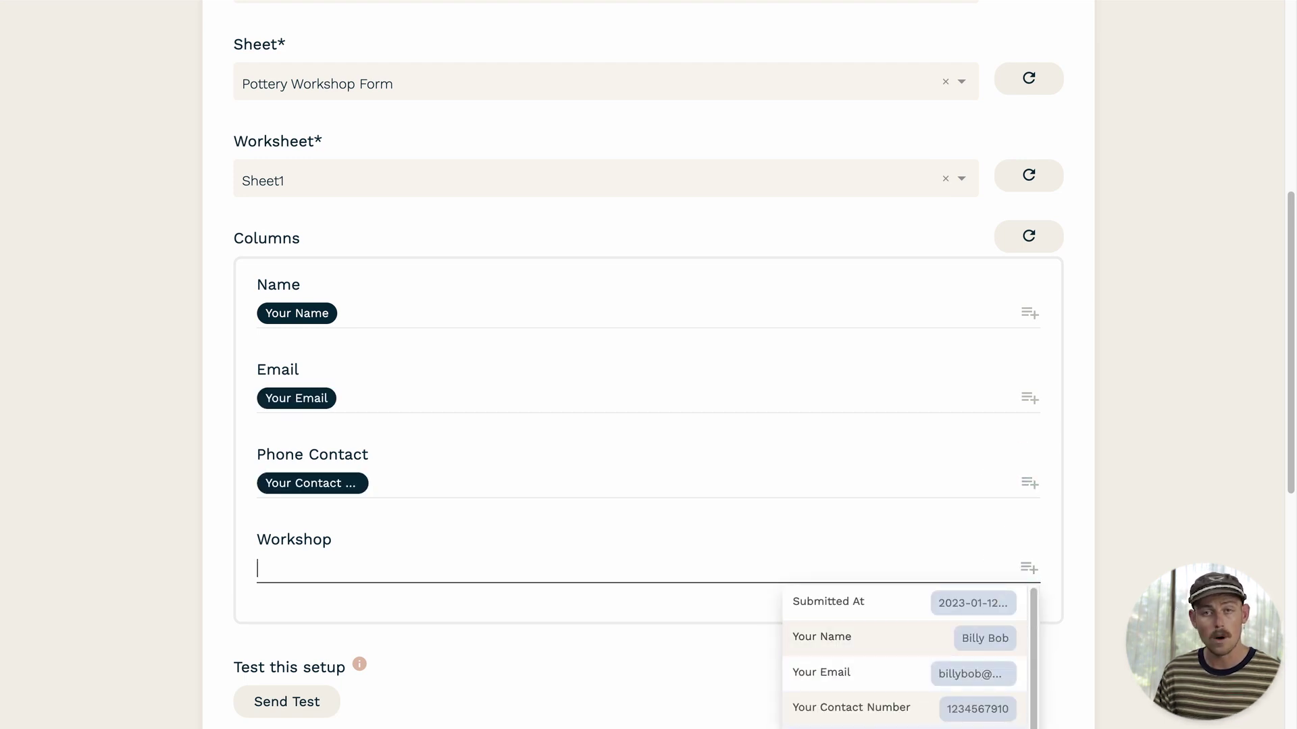
left_click(1006, 640)
left_click(779, 615)
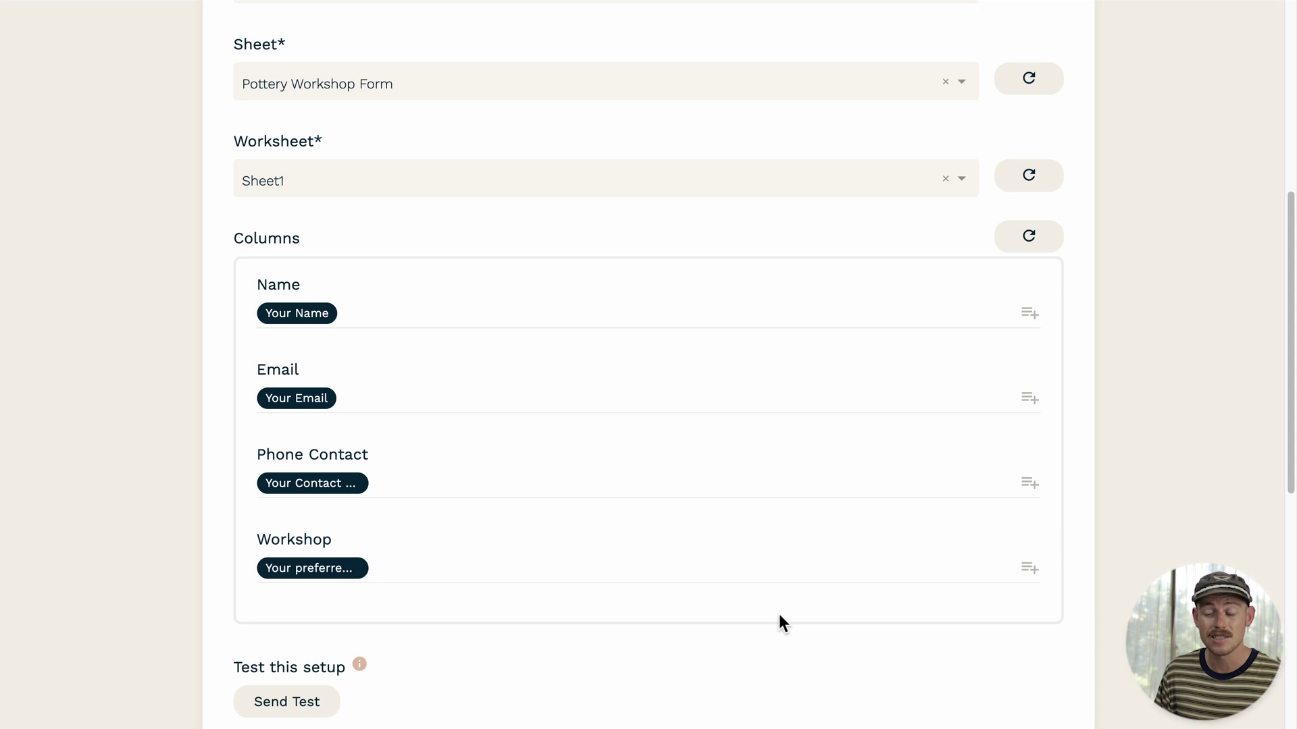
scroll(779, 614, "down", 3)
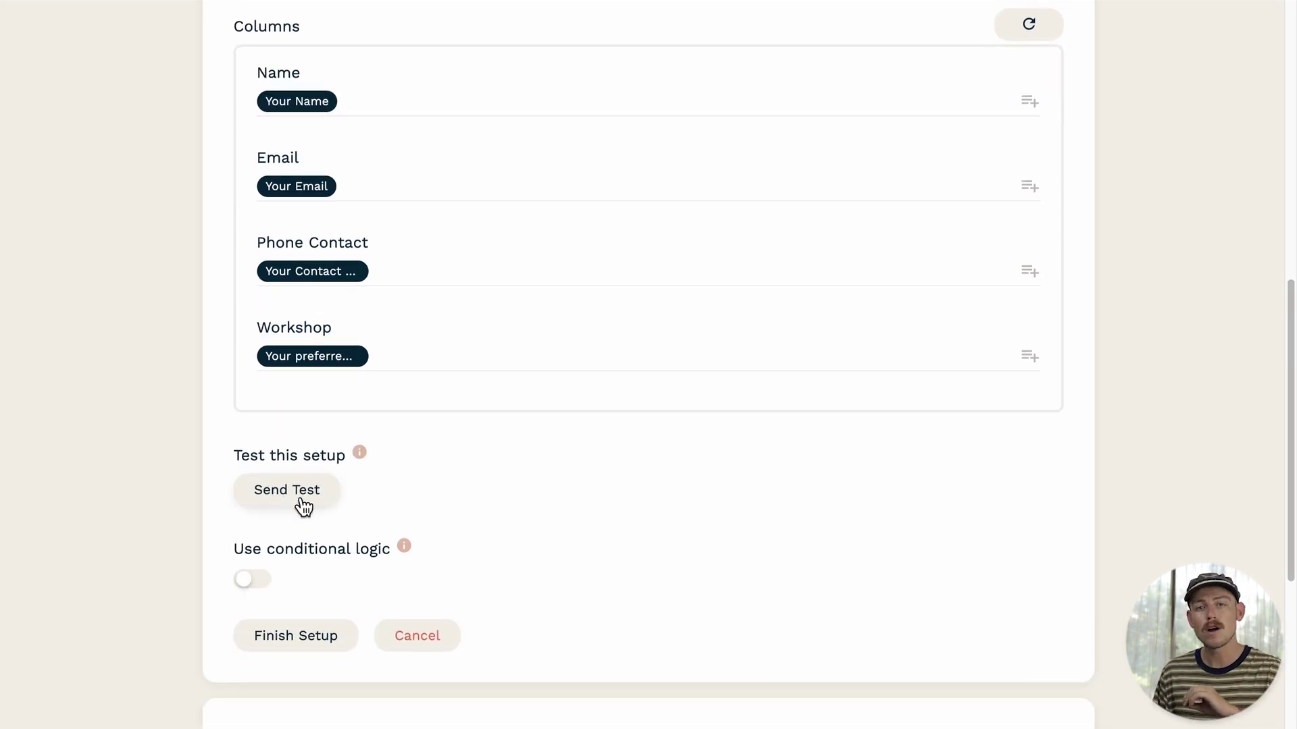
- Send a test row to the Pottery Workshop Form sheet, confirm Success, and finish setup
mouse_move(366, 459)
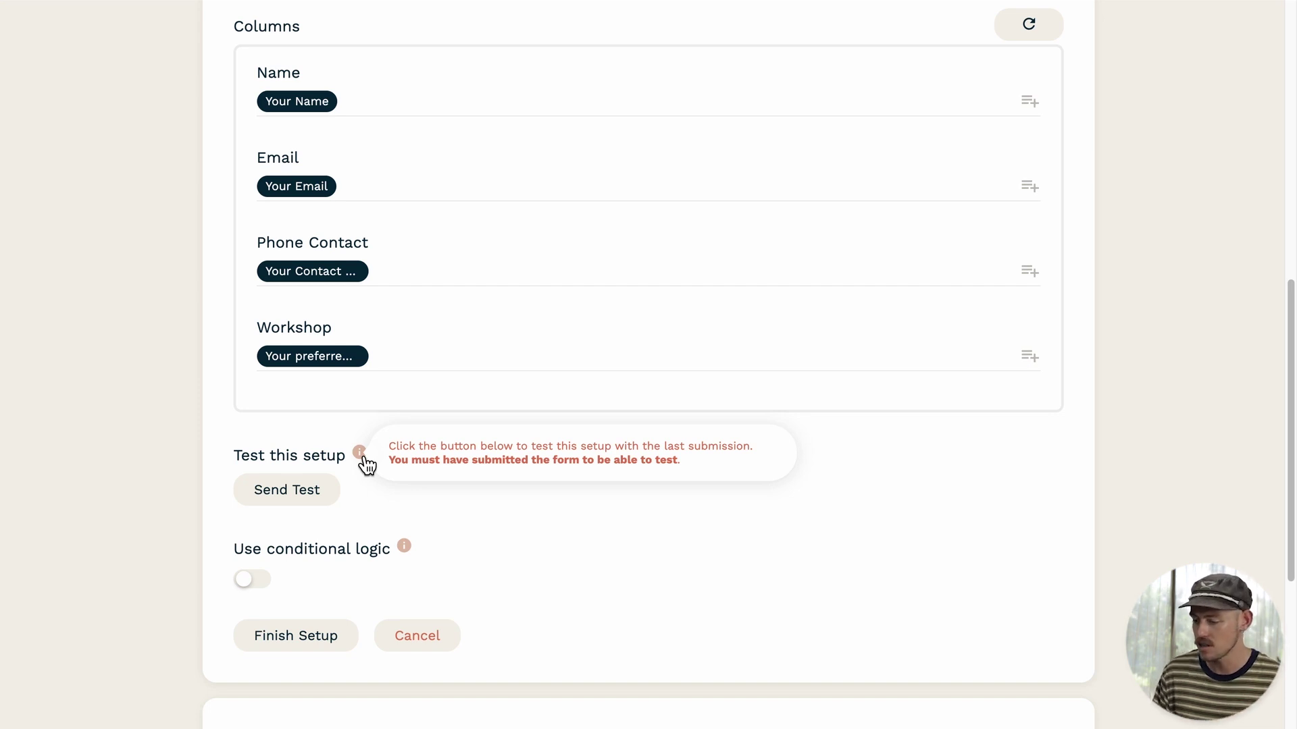
left_click(329, 500)
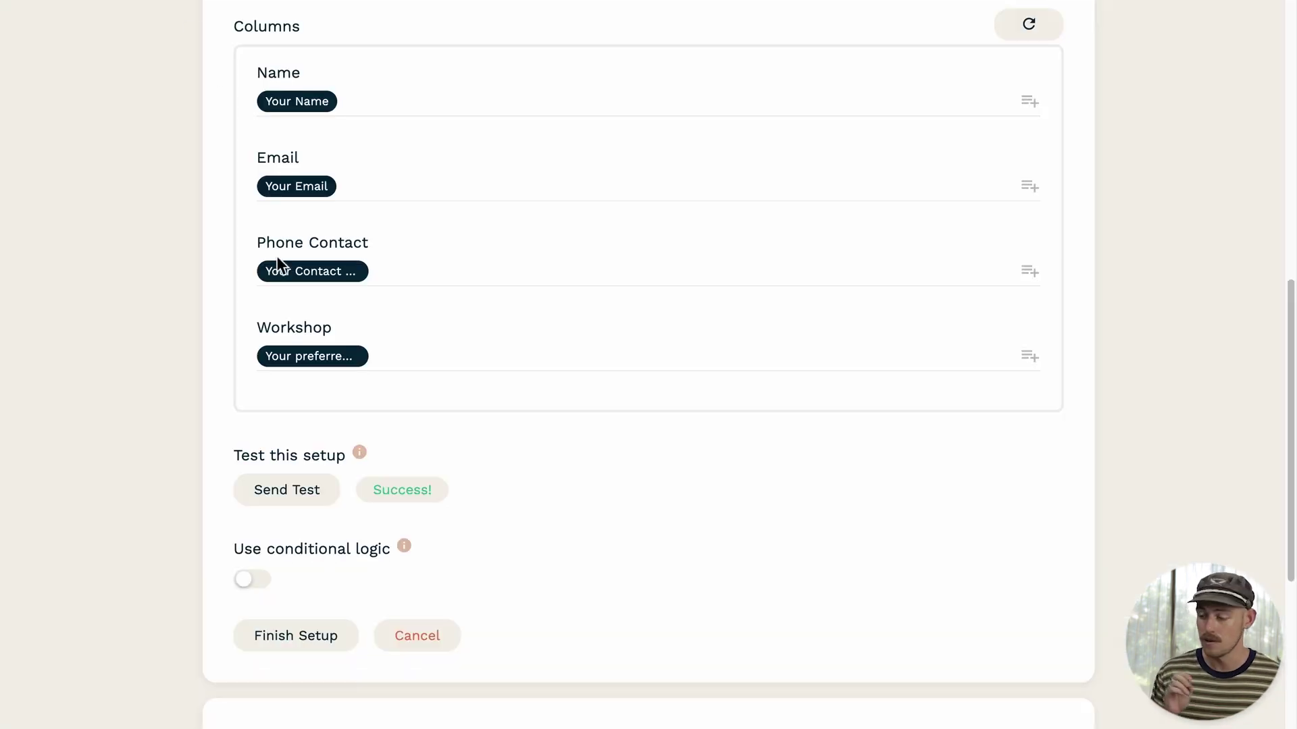
left_click(325, 642)
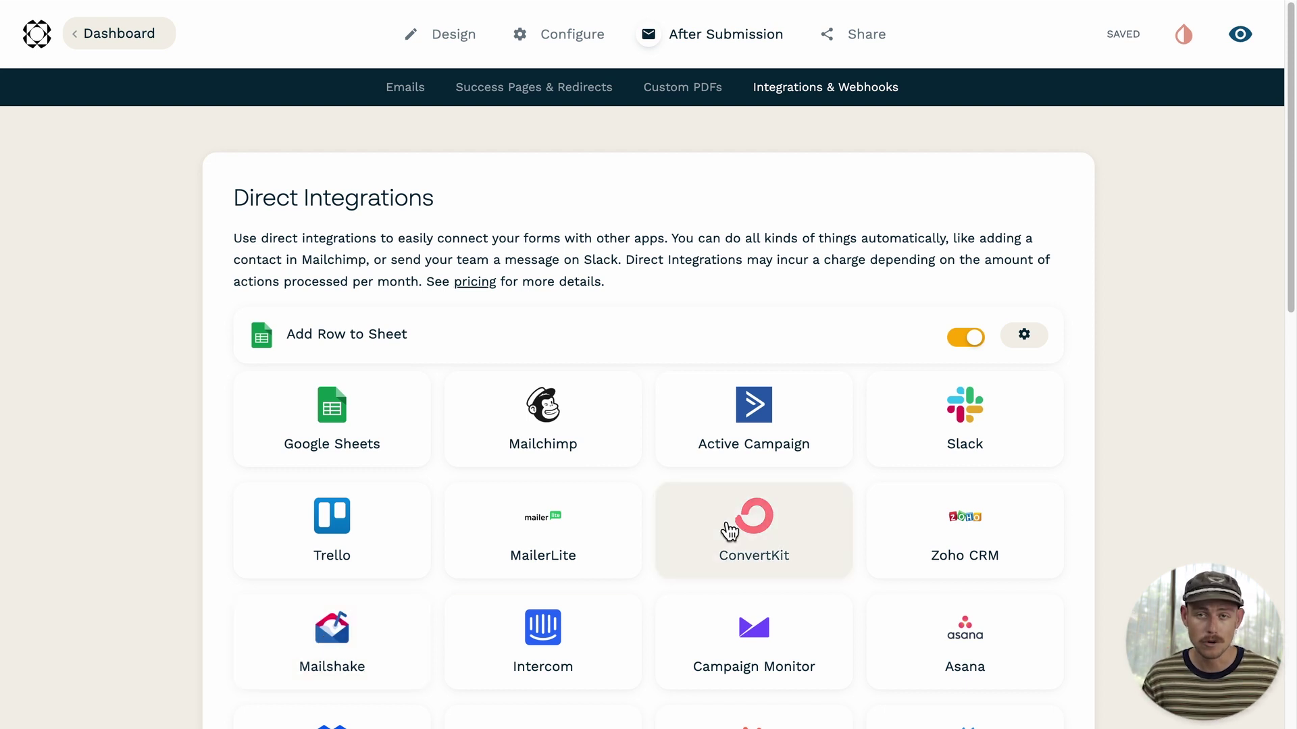
- Check the enabled Add Row to Sheet integration's options menu and close it without changes
left_click(967, 338)
left_click(1032, 342)
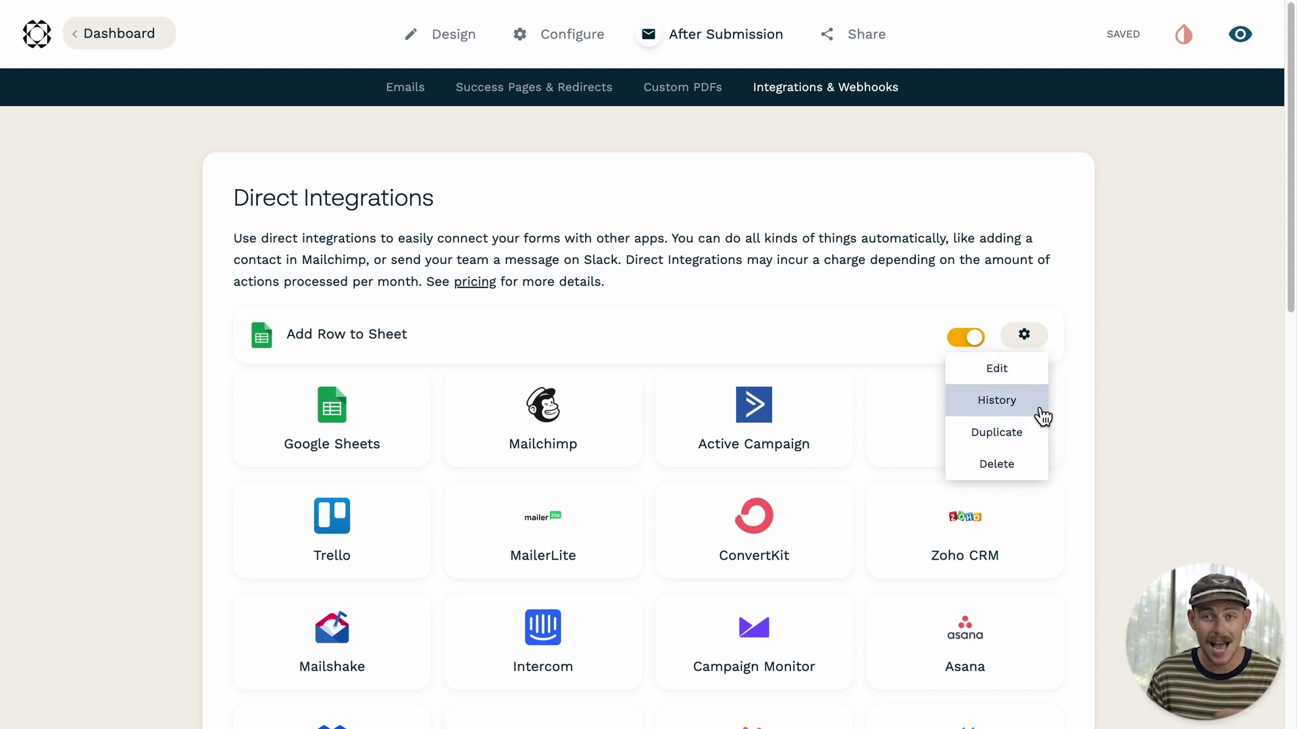
left_click(1080, 326)
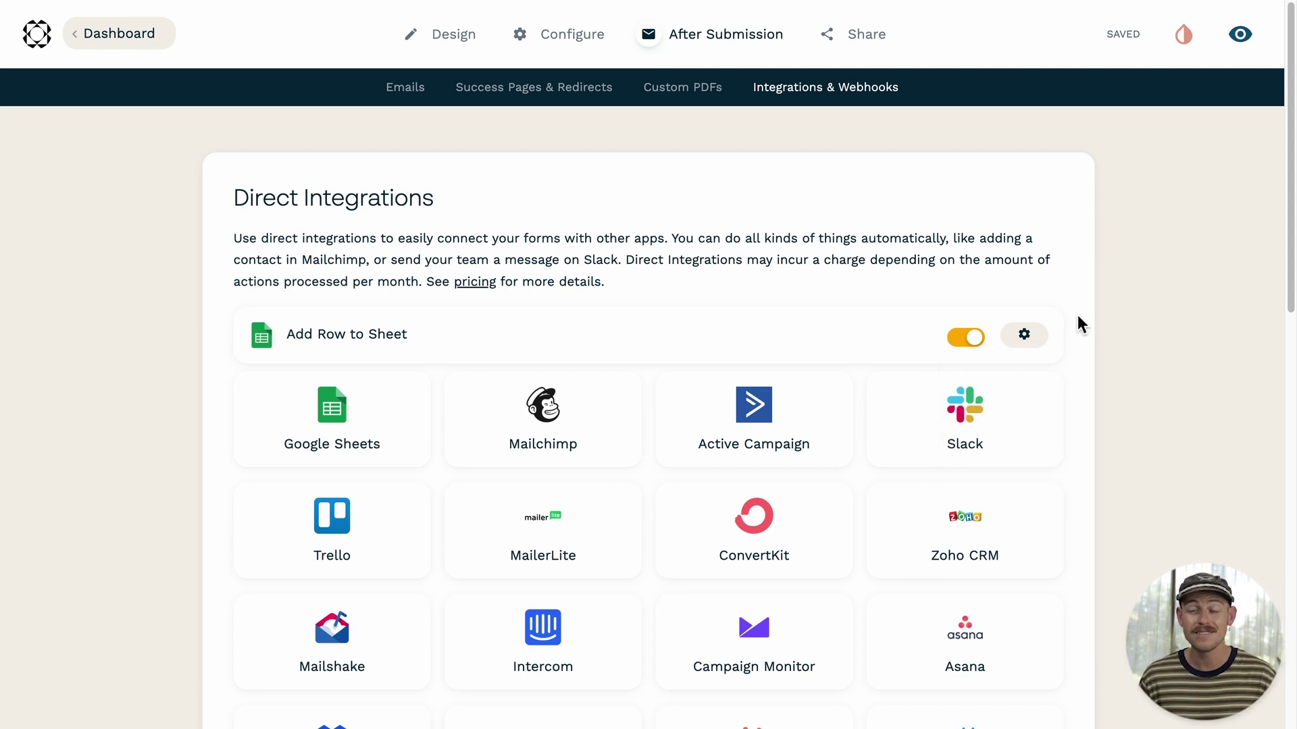